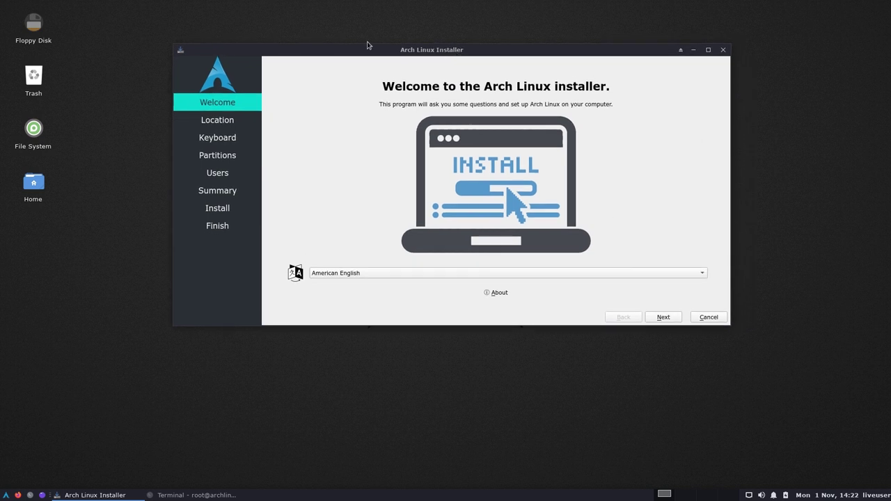
- Close the Arch Linux installer window and confirm cancelling the installation
click(722, 49)
click(492, 188)
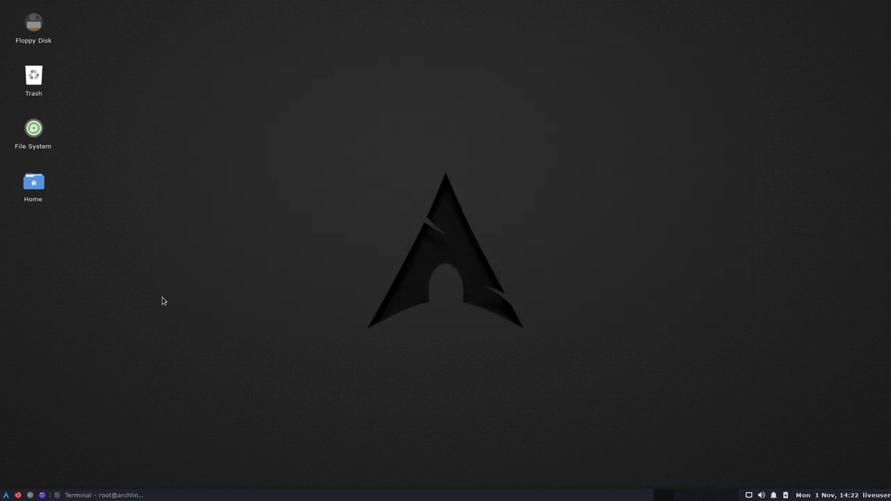
double_click(34, 143)
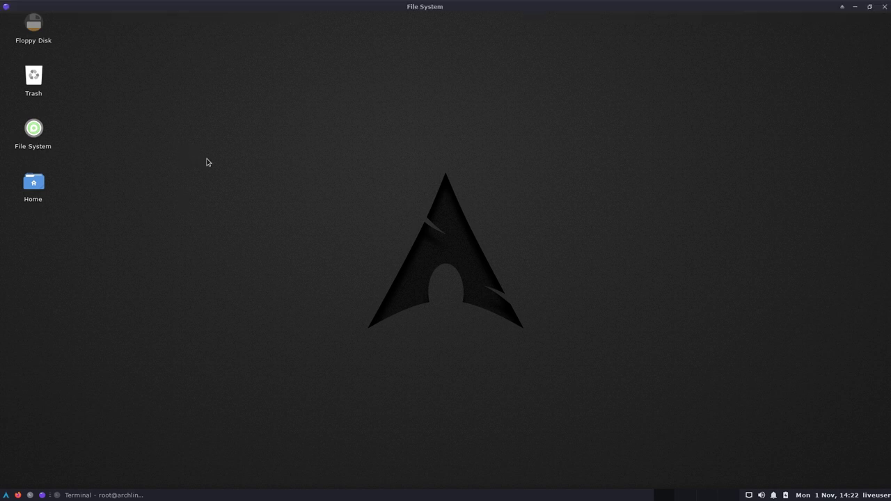
double_click(431, 7)
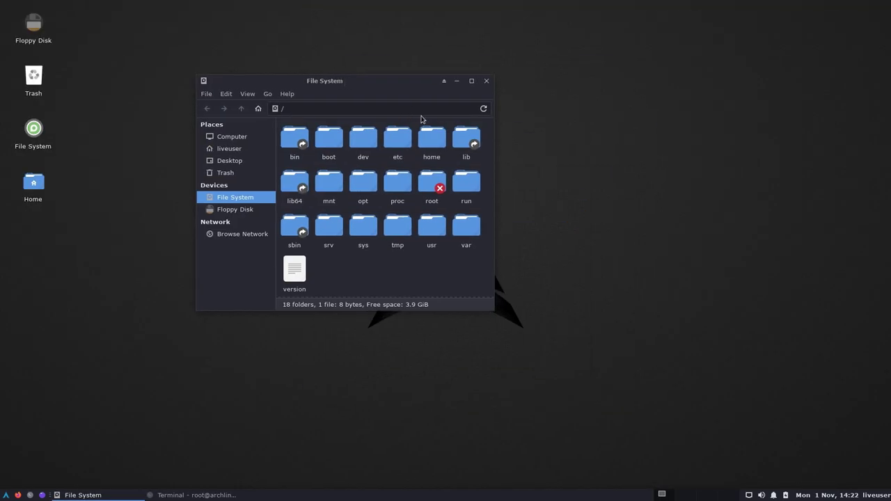
click(486, 82)
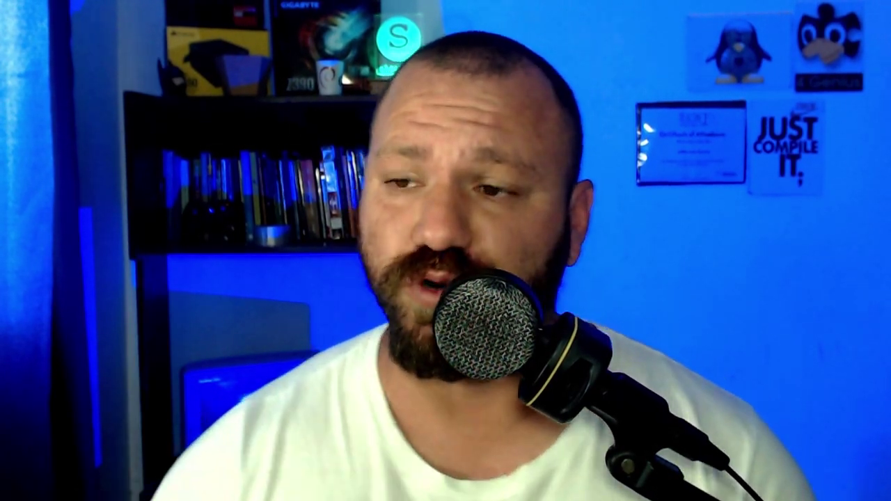
- List the archlinux-gui-xfce ISO files in Downloads with ls
text(ls a)
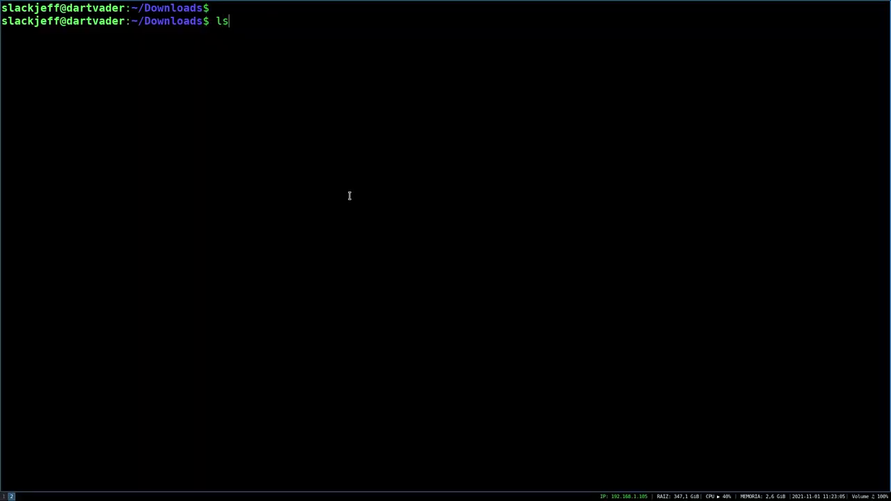
text(rr)
key(BackSpace)
text(ch)
key(Tab)
text(*)
key(Return)
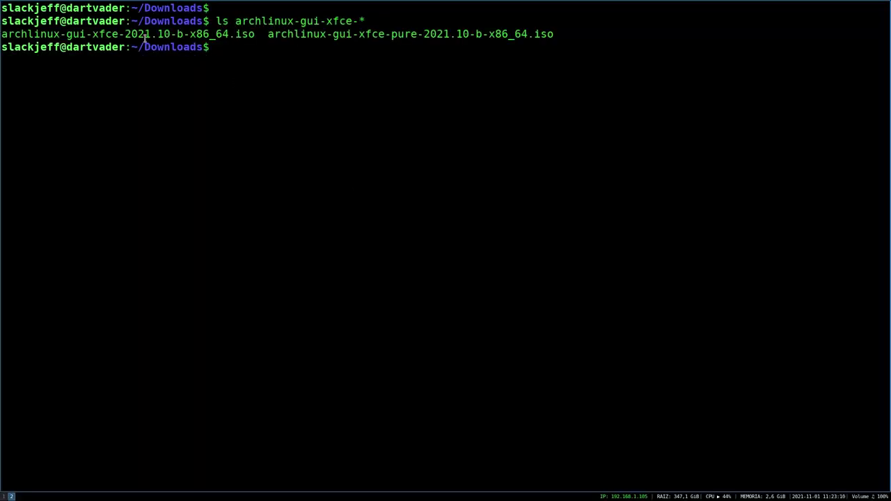
drag(9, 35, 143, 35)
click(62, 35)
click(76, 35)
drag(6, 34, 432, 32)
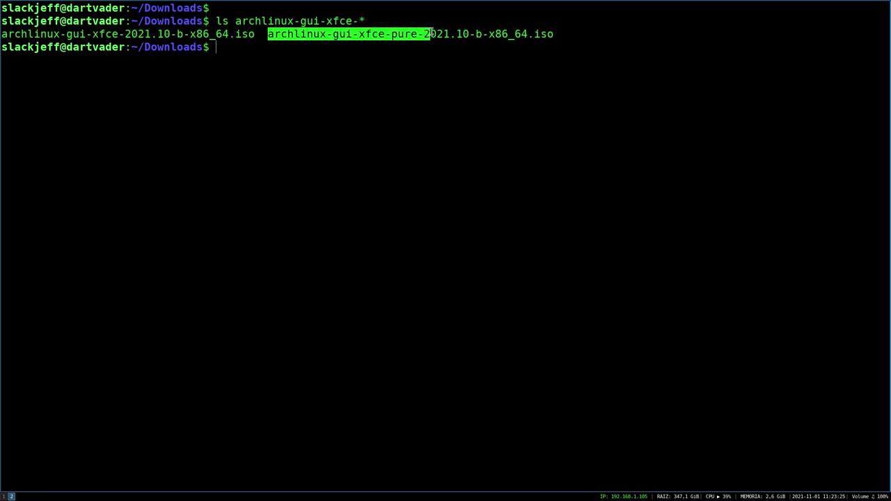
click(379, 40)
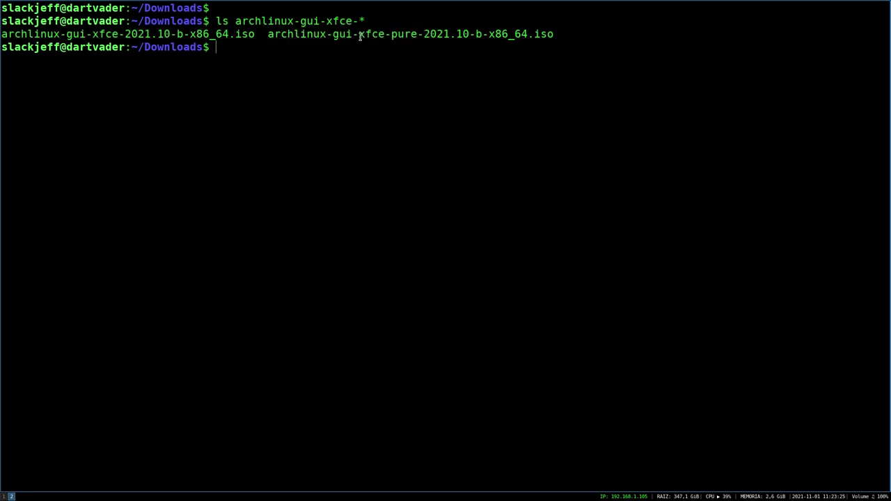
- Show both ISOs' sizes with du -sh: 1,8G and 1,1G
key(Up)
key(Home)
key(Delete)
key(Delete)
text(du -sh)
key(Return)
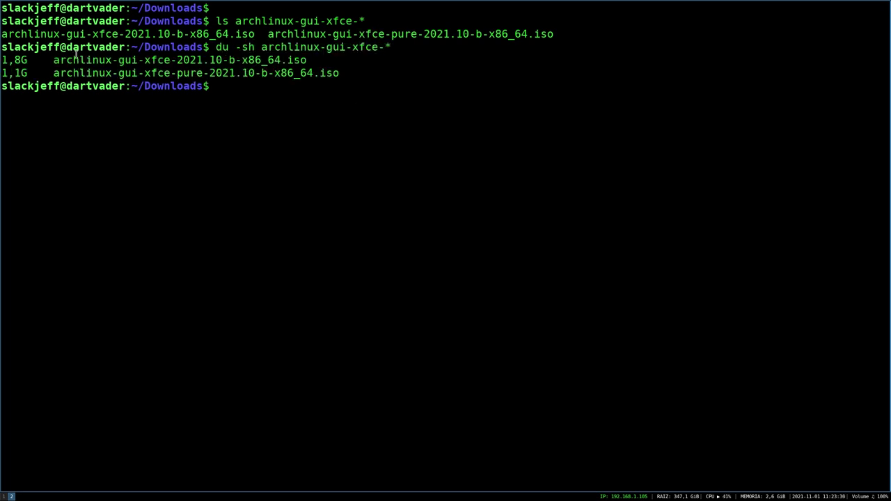
drag(7, 73, 33, 73)
click(235, 93)
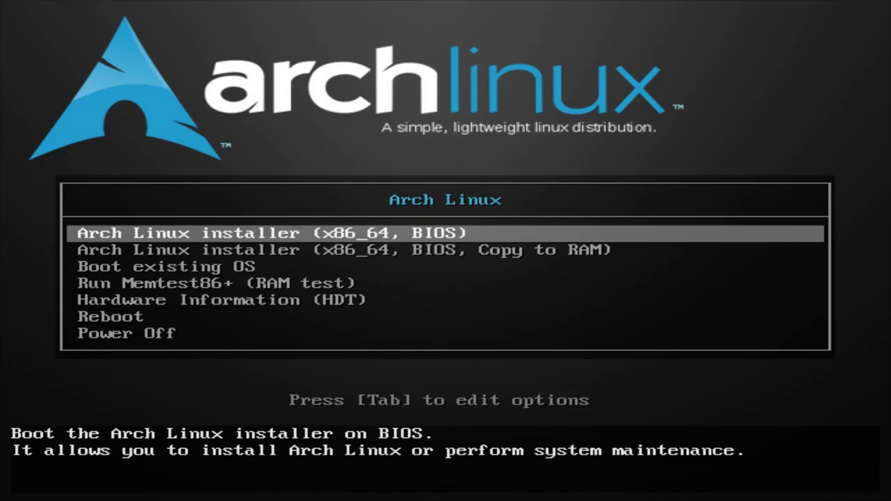
- Boot the Arch Linux installer (x86_64, BIOS) entry rather than the copy-to-RAM option
key(Down)
key(Up)
key(Down)
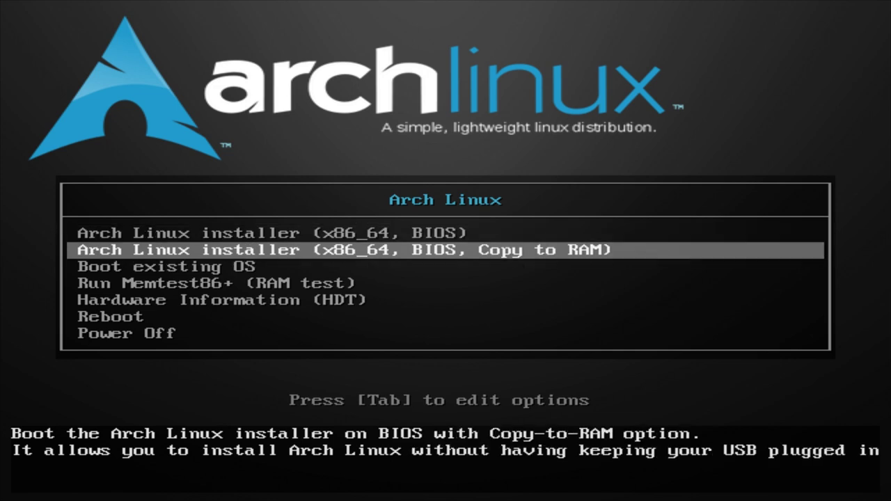
key(Up)
key(Down)
key(Up)
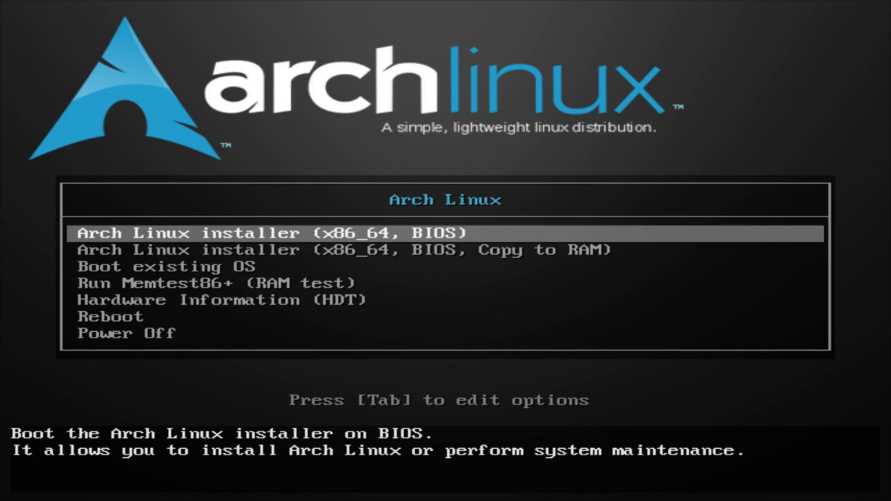
key(Return)
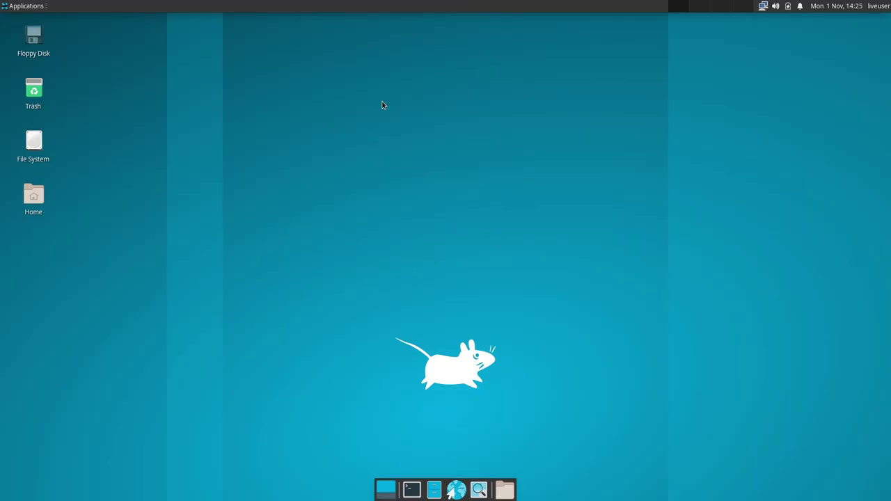
drag(312, 103, 418, 213)
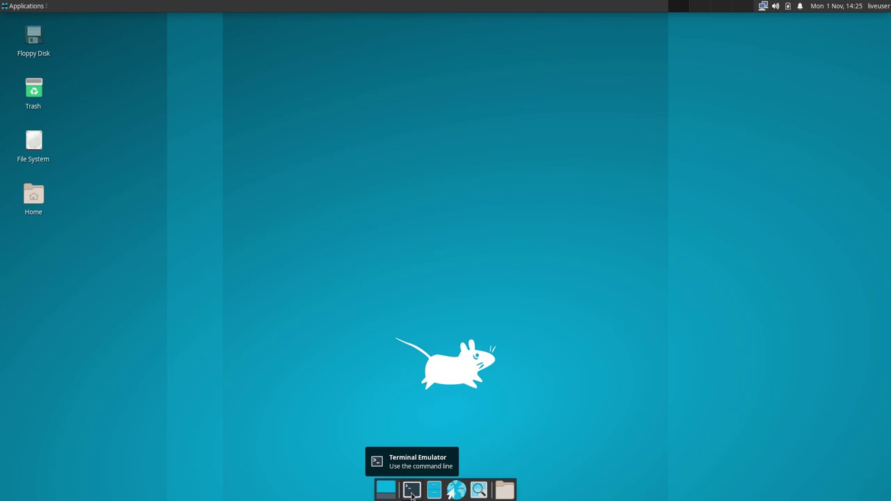
- Open a terminal, center it on screen, and enlarge its font twice
click(411, 491)
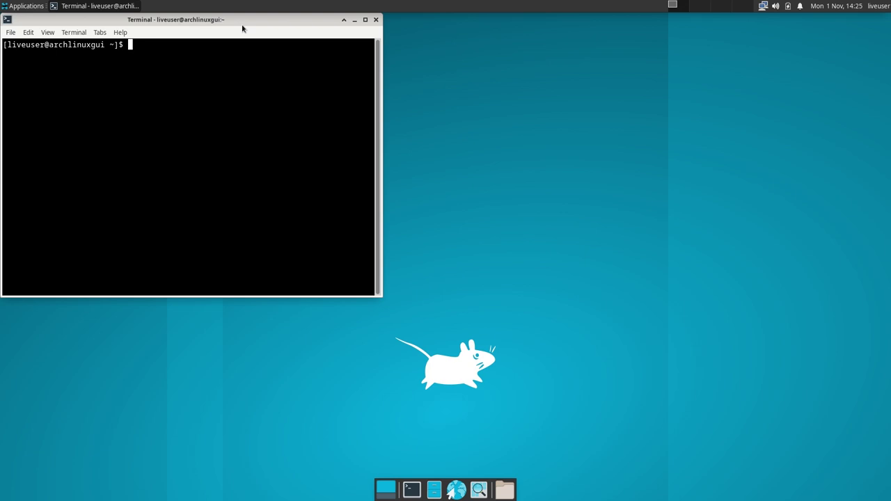
drag(190, 21, 374, 118)
key(ctrl+plus)
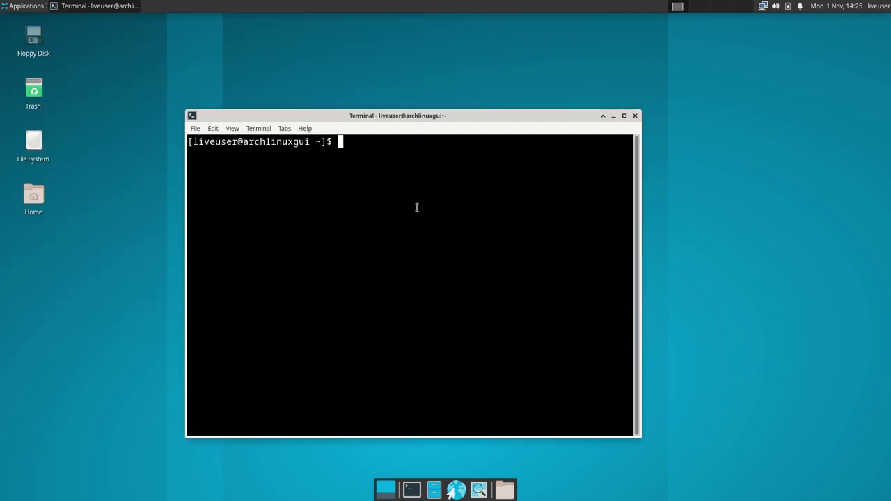
key(ctrl+plus)
key(ctrl+plus)
drag(493, 42, 454, 18)
- Show kernel version 5.14.10-arch1-1 with uname -r and system info with neofetch
text(inma)
key(BackSpace)
key(BackSpace)
key(BackSpace)
key(BackSpace)
text(uname -r)
key(Return)
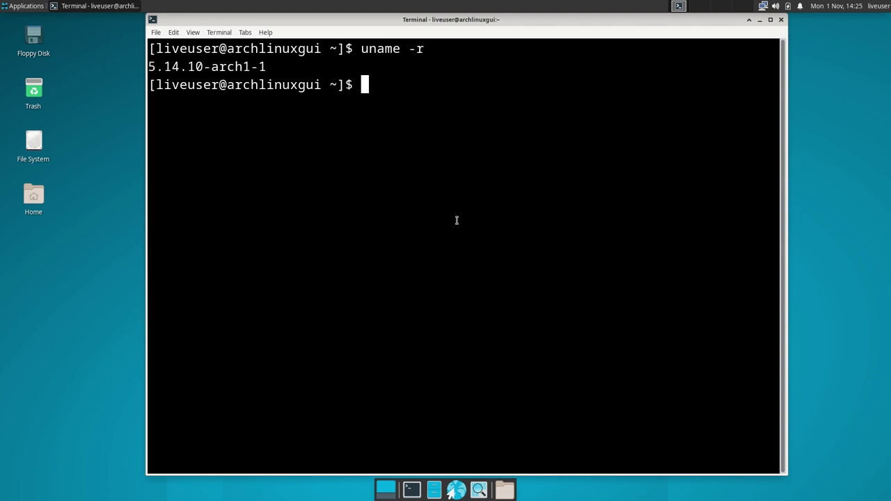
text(neofetch f)
key(BackSpace)
key(Return)
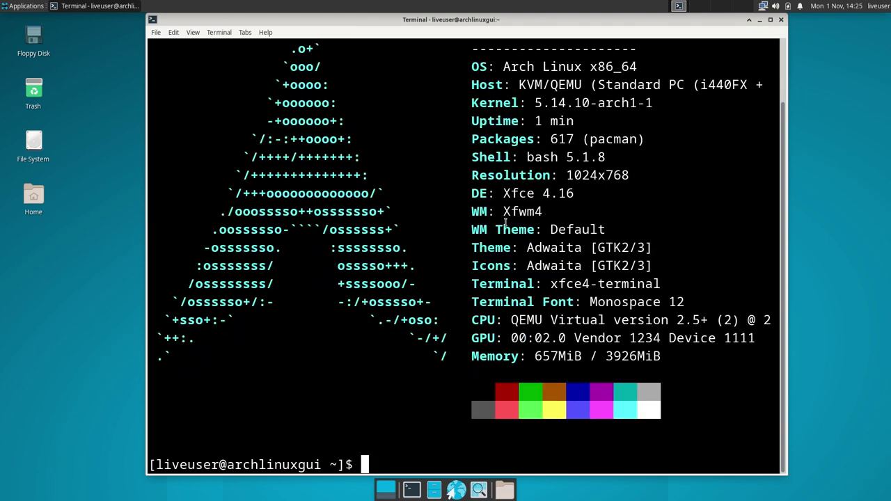
drag(470, 139, 576, 142)
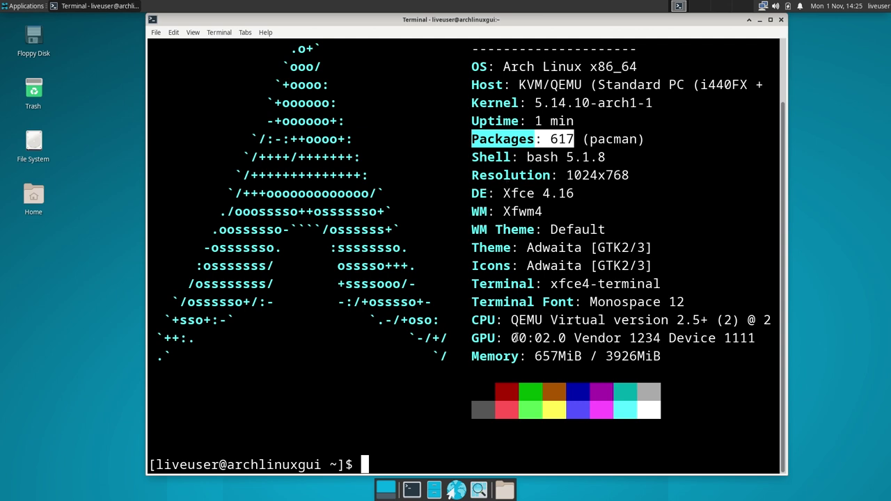
- Clear the screen and run free -h, showing 474Mi memory used
key(ctrl+l)
key(Return)
text(free -h)
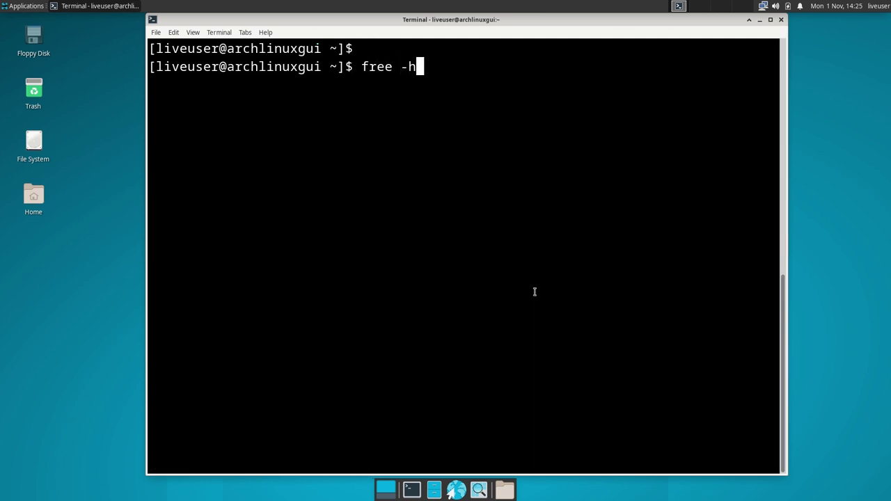
key(Return)
drag(360, 103, 402, 105)
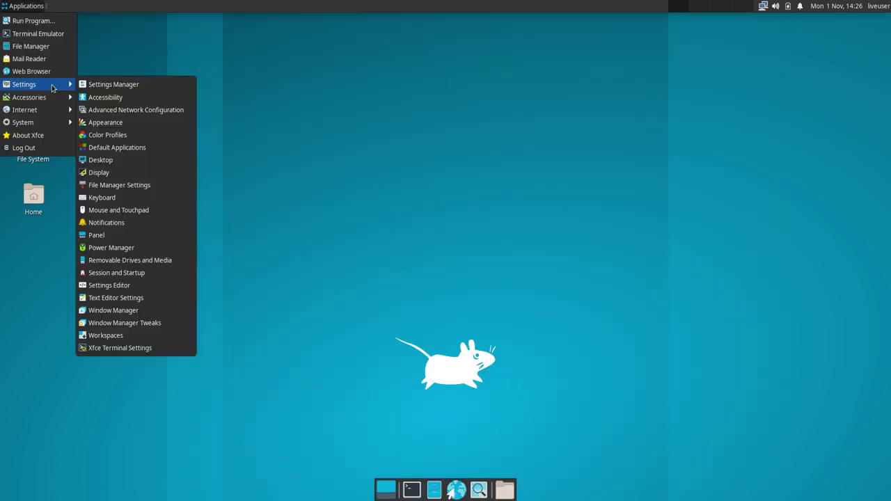
- Dismiss the open Xfce applications menu
mouse_move(50, 103)
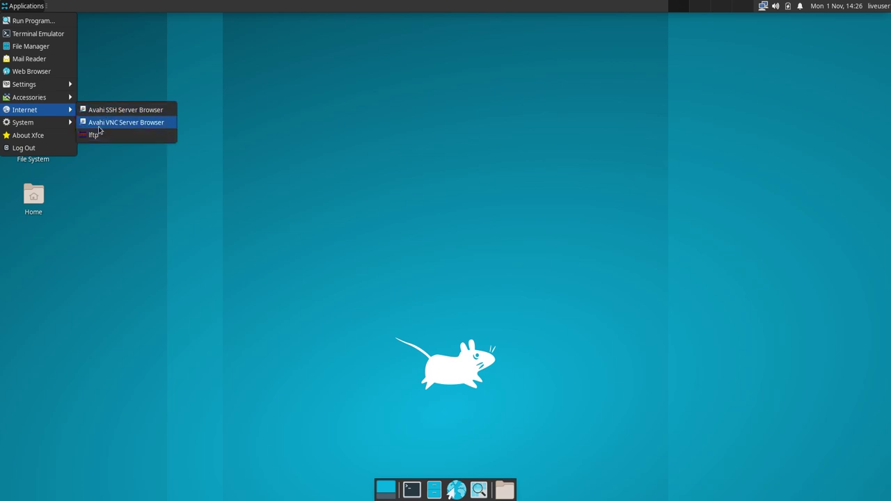
mouse_move(49, 122)
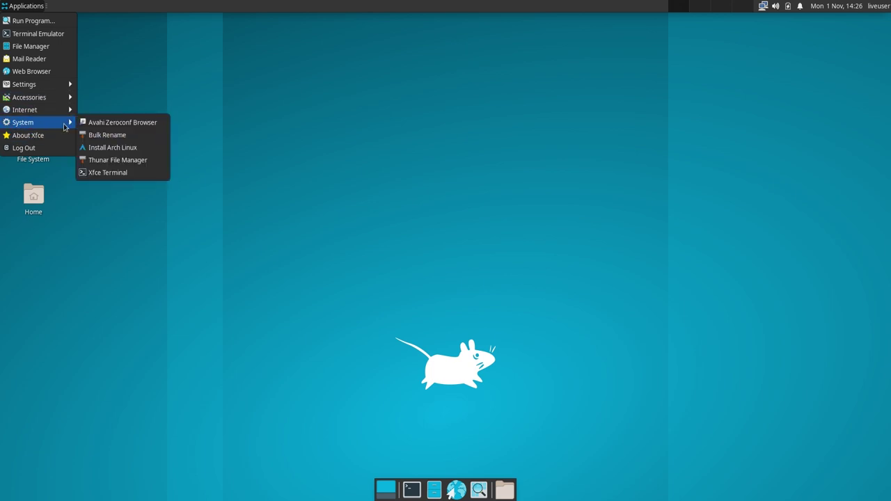
click(122, 151)
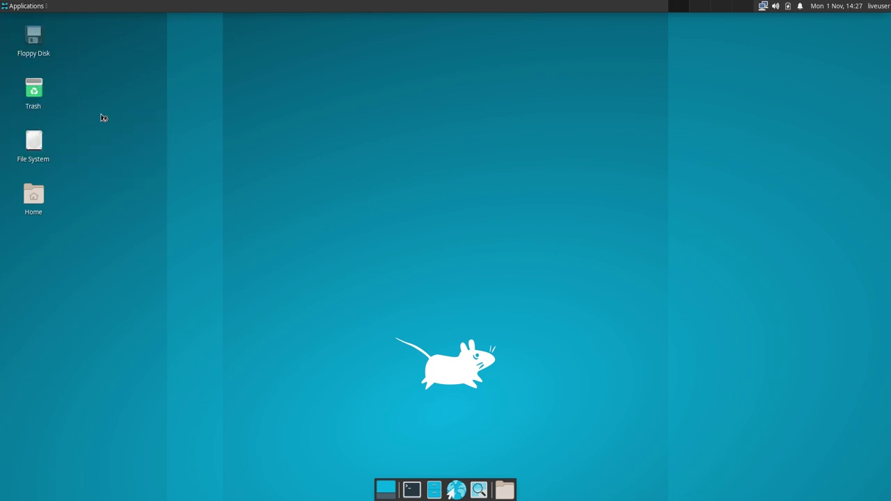
click(24, 6)
click(44, 139)
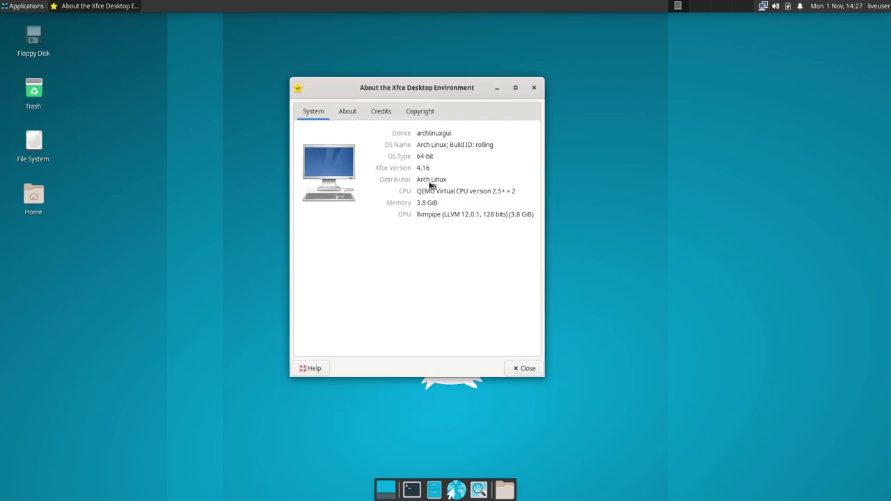
- Review the About Xfce tabs, close it, and move the installer window up-left
click(419, 90)
click(344, 106)
click(342, 106)
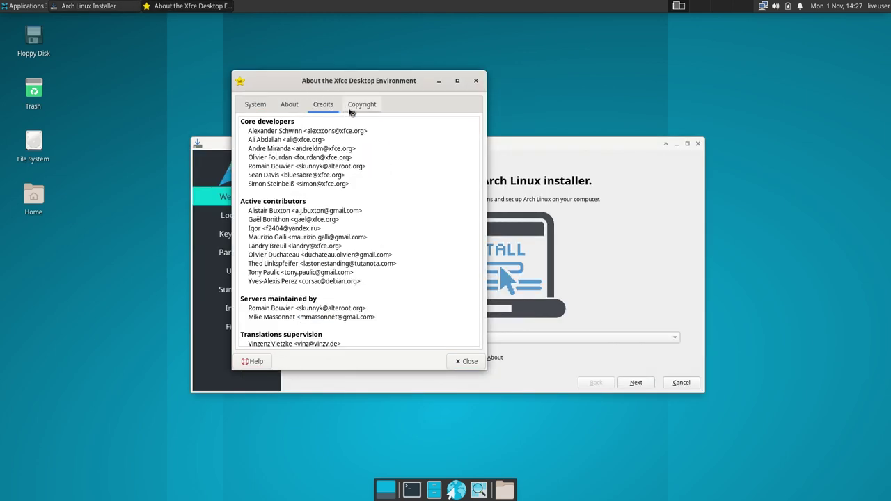
click(358, 105)
click(476, 80)
drag(473, 147, 404, 62)
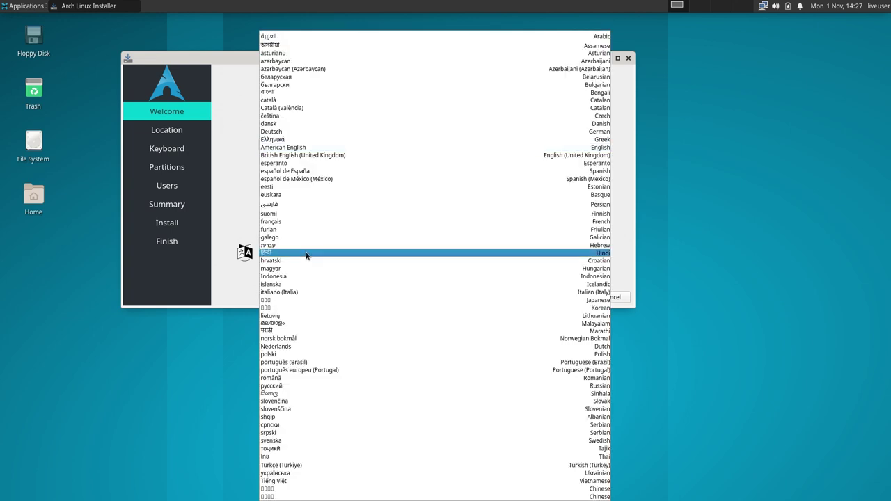
- Switch the installer language to português (Brasil)
click(307, 254)
click(285, 254)
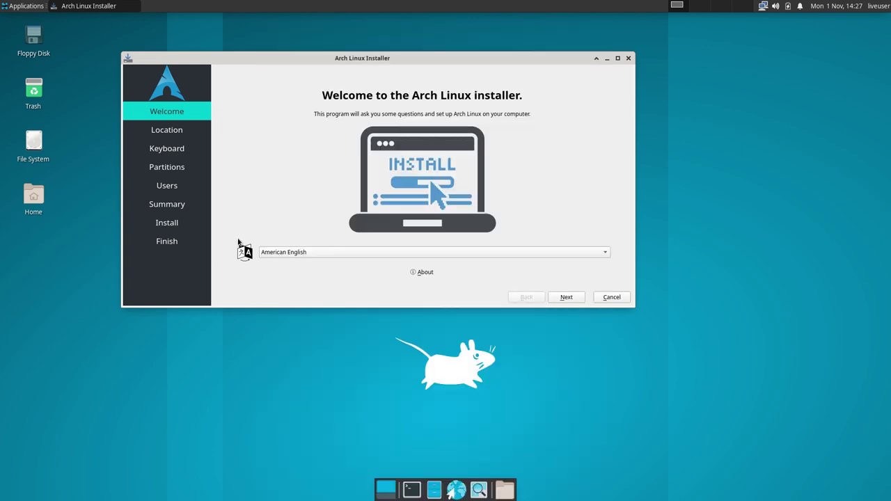
click(303, 254)
key(p)
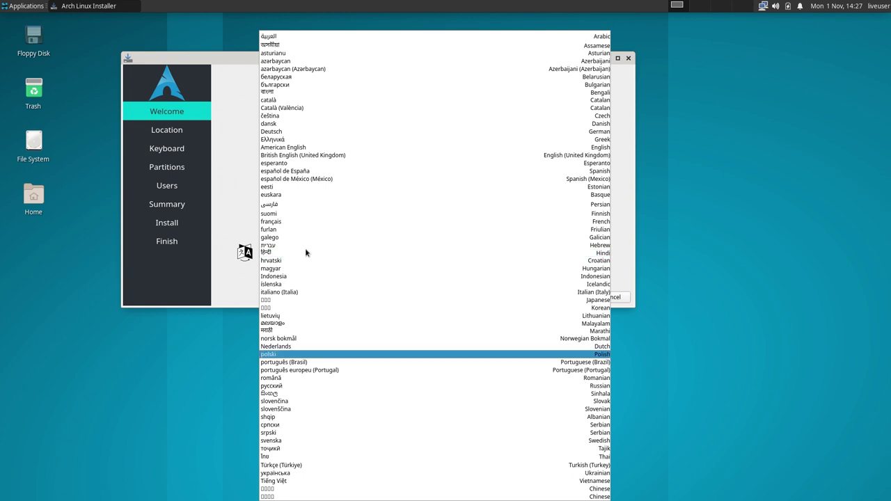
key(p)
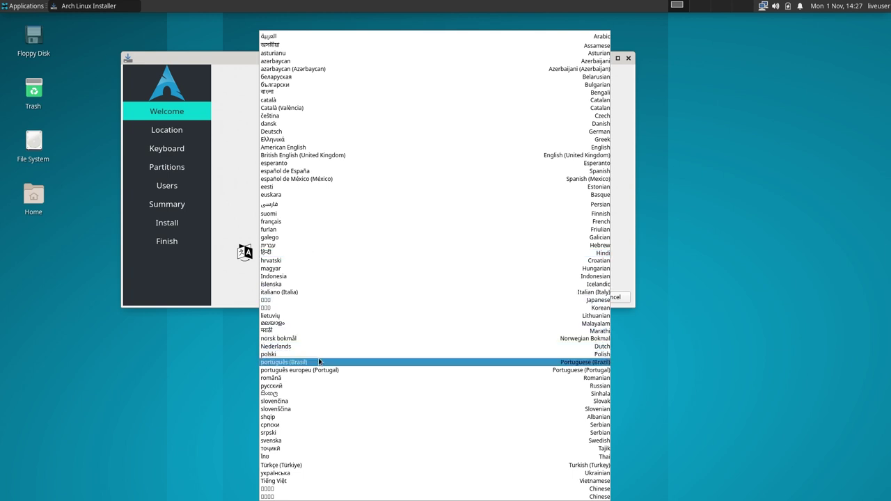
click(319, 362)
- Accept the Sao Paulo location and Portuguese (Brazil) keyboard, then pick Particionamento manual
click(573, 297)
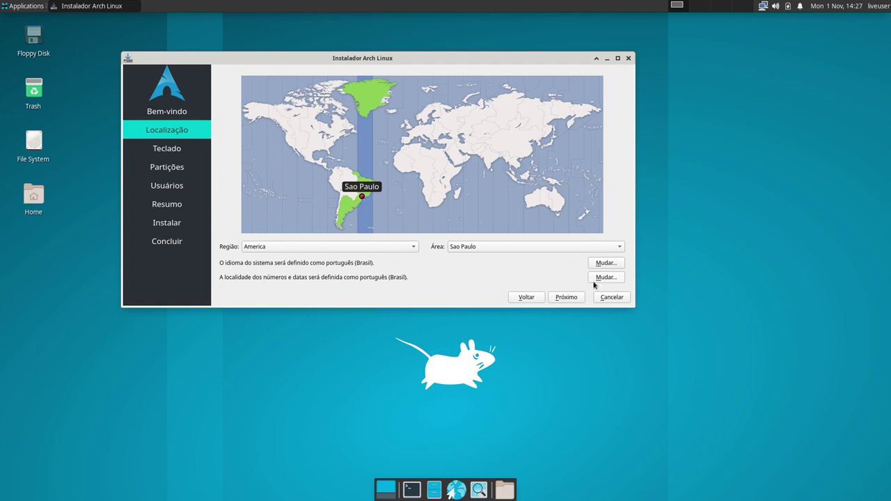
click(565, 299)
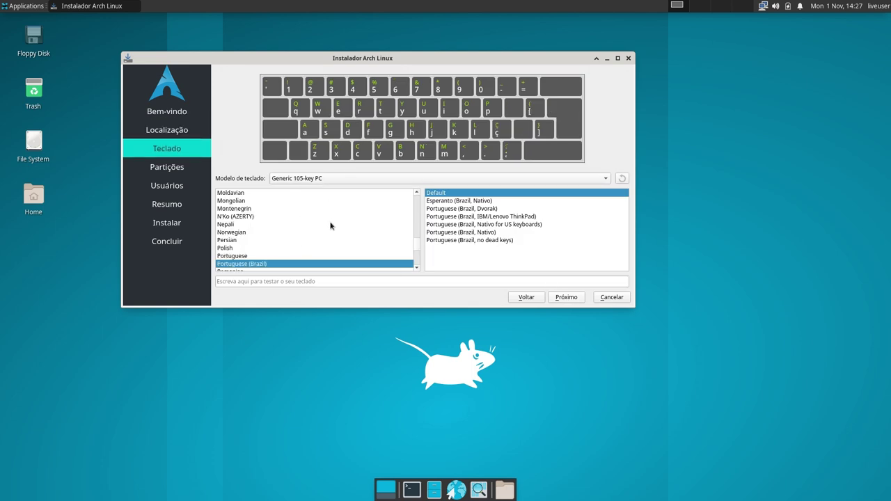
click(566, 298)
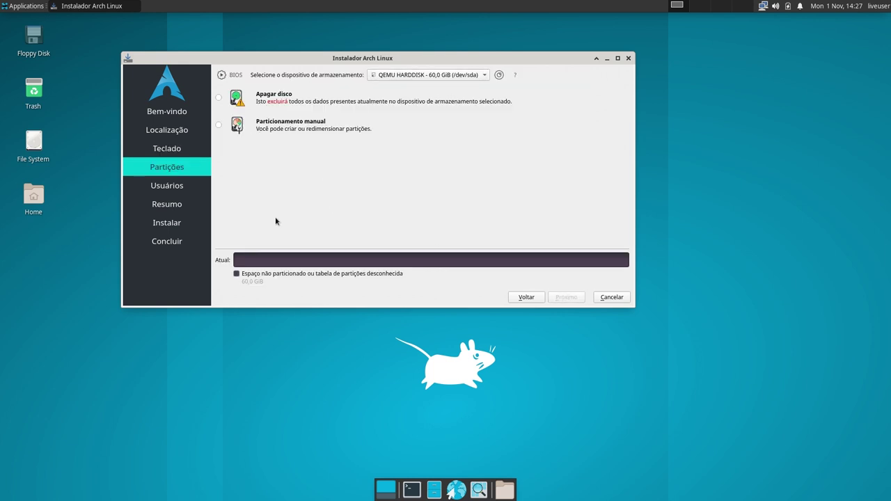
click(258, 99)
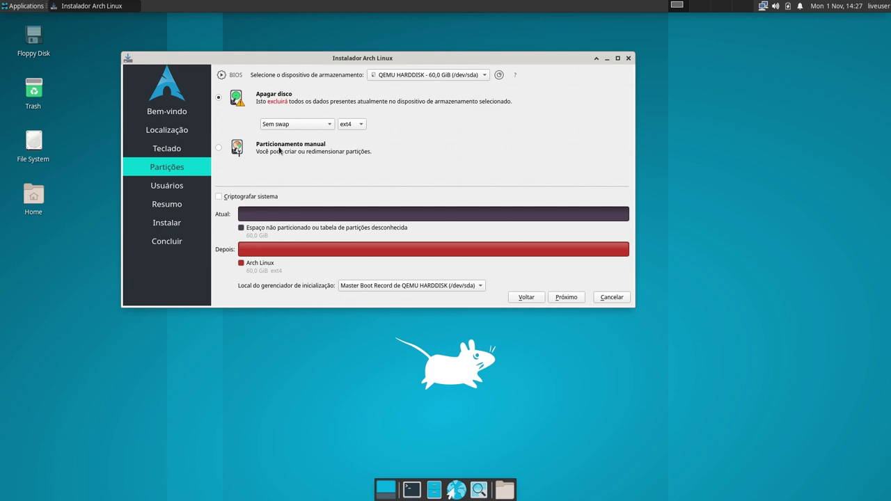
click(259, 153)
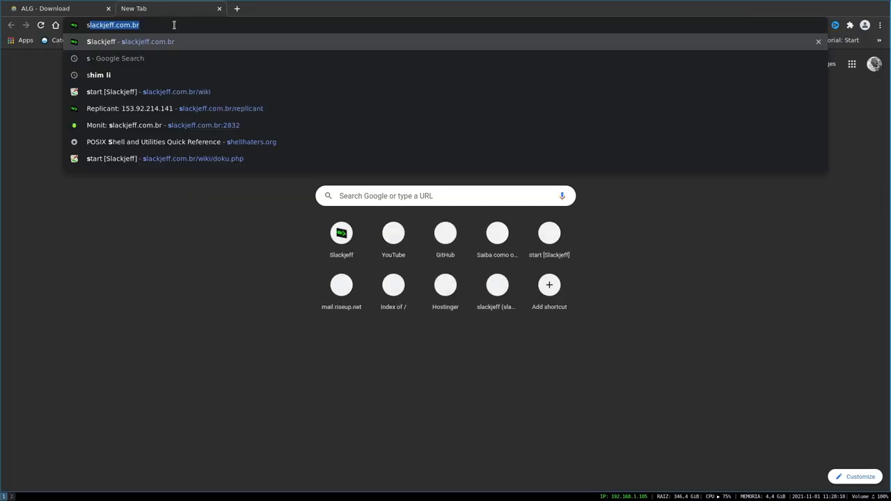
- Load slackjeff.com.br, open Meus Cursos in a new tab, and open the all-courses bundle
key(Return)
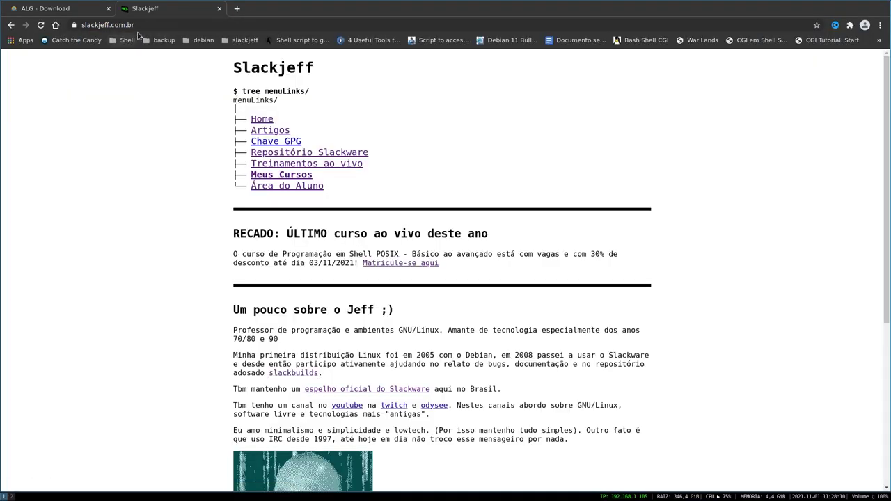
right_click(298, 171)
click(327, 183)
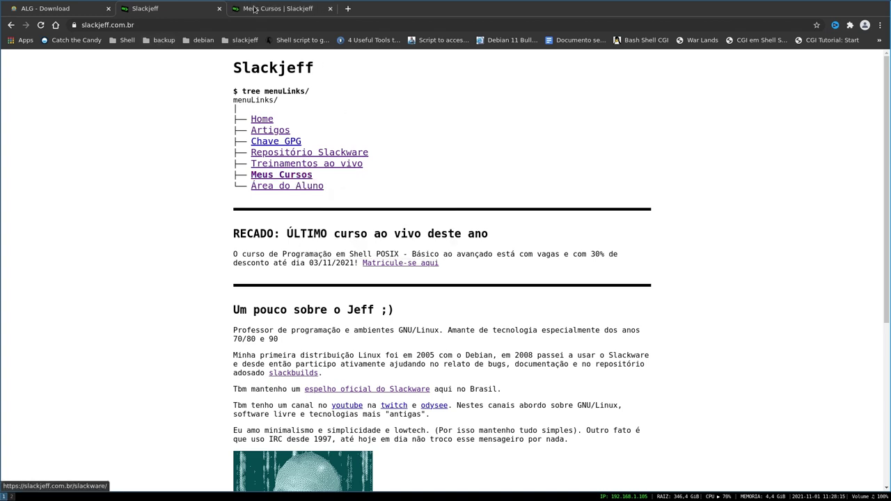
key(ctrl+Tab)
click(257, 239)
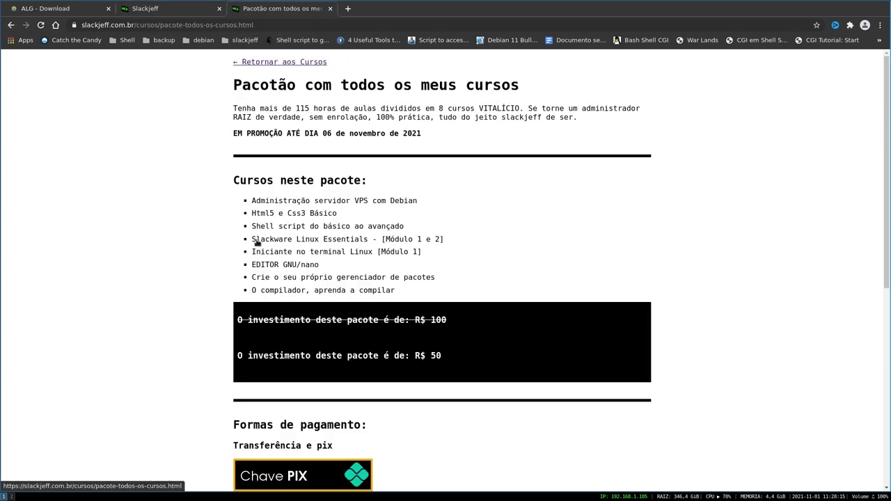
- Highlight the bundle's eight-course list, VITALÍCIO, 115 hours, and the R$ 50 price
drag(251, 200, 480, 300)
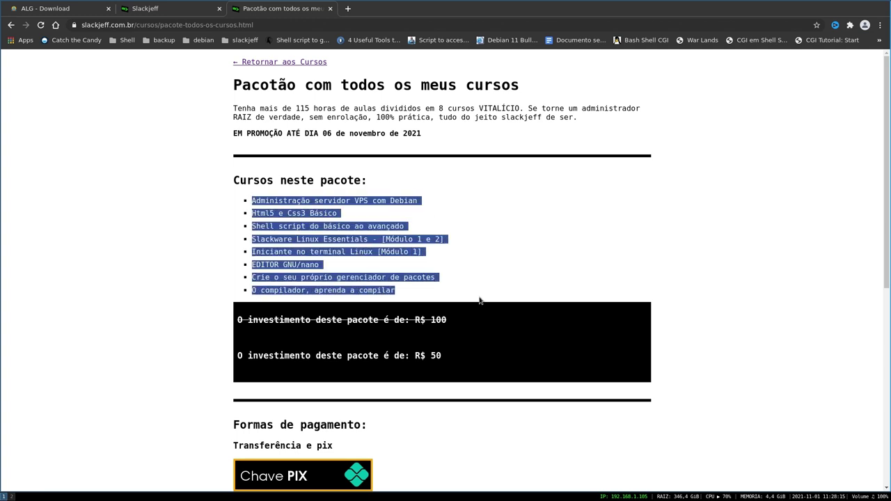
double_click(492, 108)
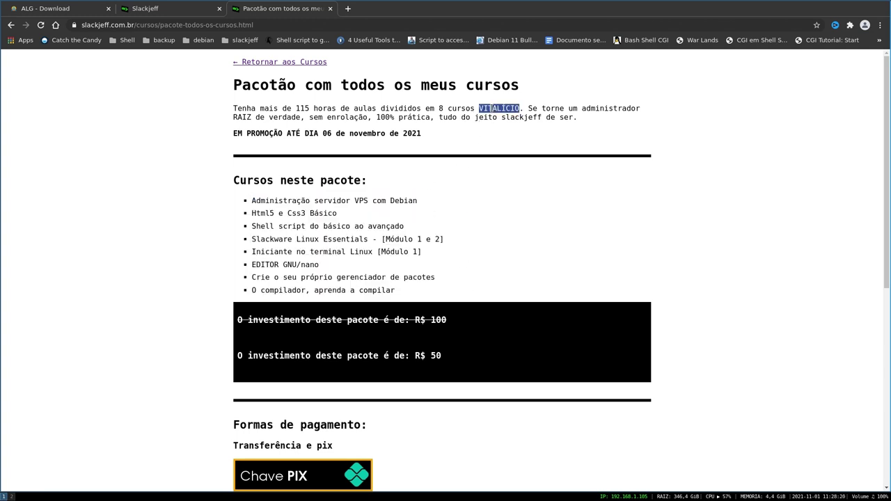
drag(292, 108, 322, 109)
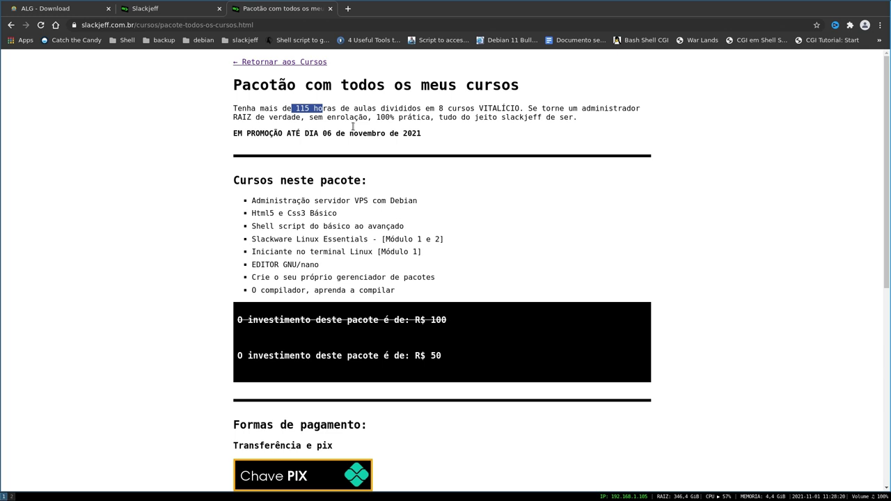
drag(252, 201, 422, 279)
drag(452, 359, 233, 361)
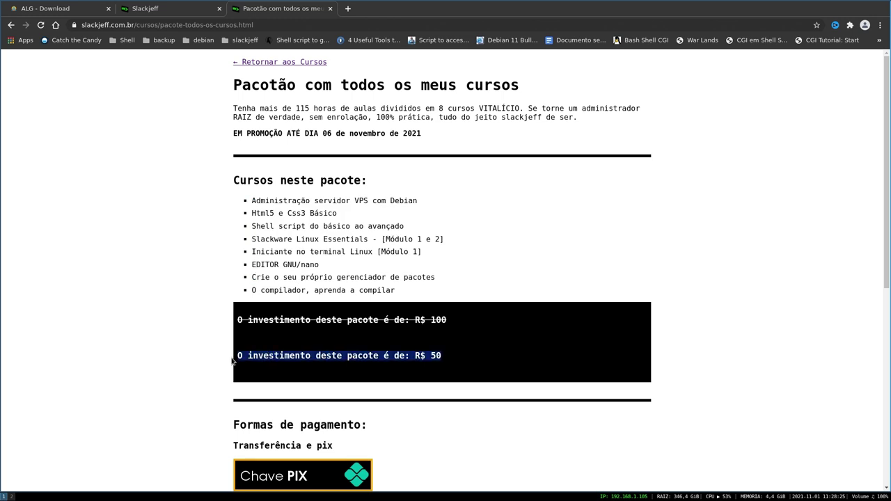
- Close the bundle tab and open the POSIX shell course details from Treinamentos ao vivo
click(330, 9)
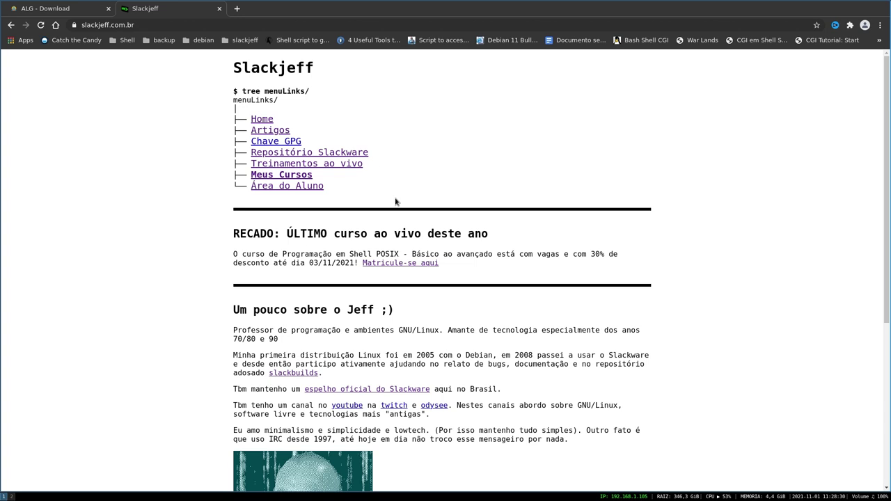
right_click(288, 165)
click(247, 10)
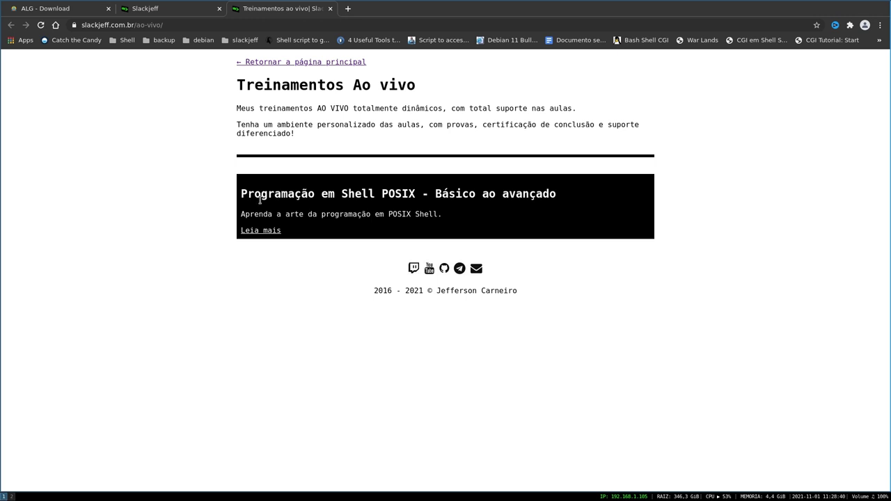
click(271, 232)
scroll(344, 230, down, 1)
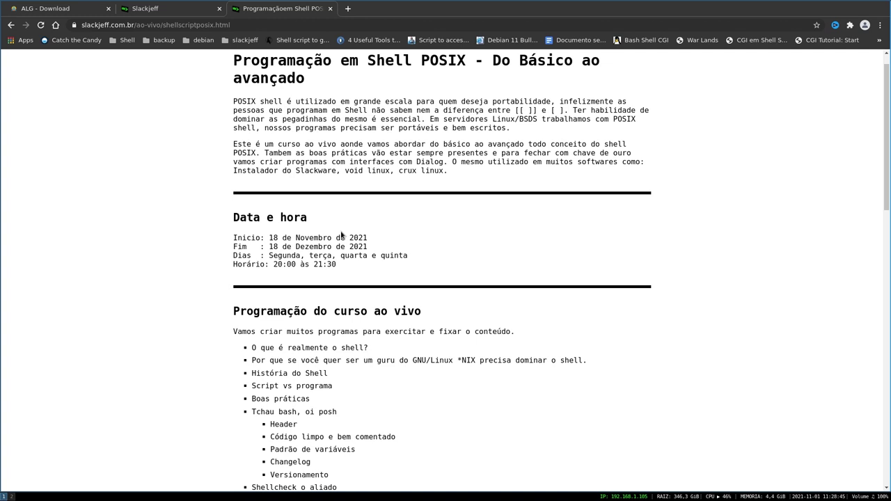
scroll(262, 257, down, 10)
- Highlight the R$ 50 price, 03/11/2021 coupon deadline and R$ 80 old price, then return to workspace 2
drag(440, 263, 206, 260)
drag(255, 190, 307, 191)
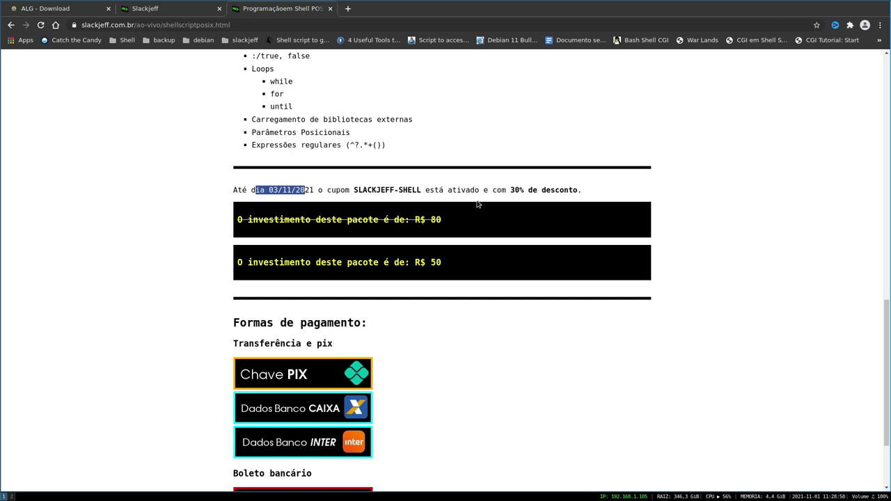
drag(451, 219, 229, 225)
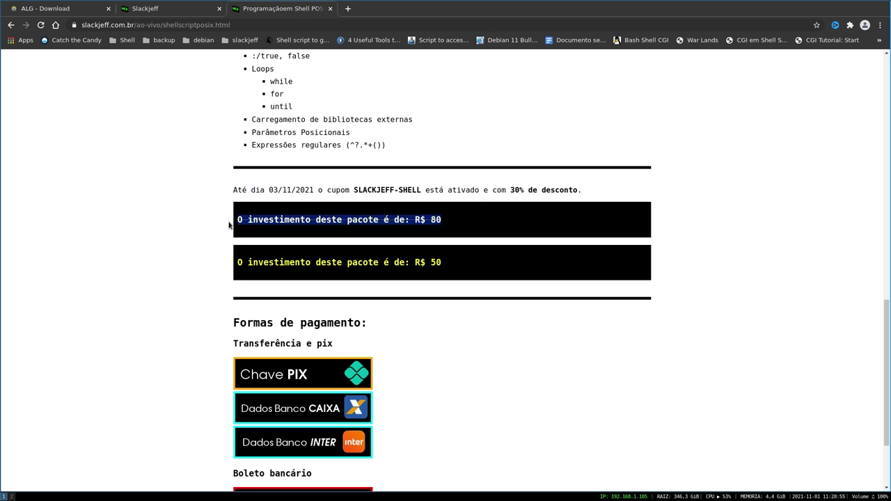
scroll(442, 353, down, 1)
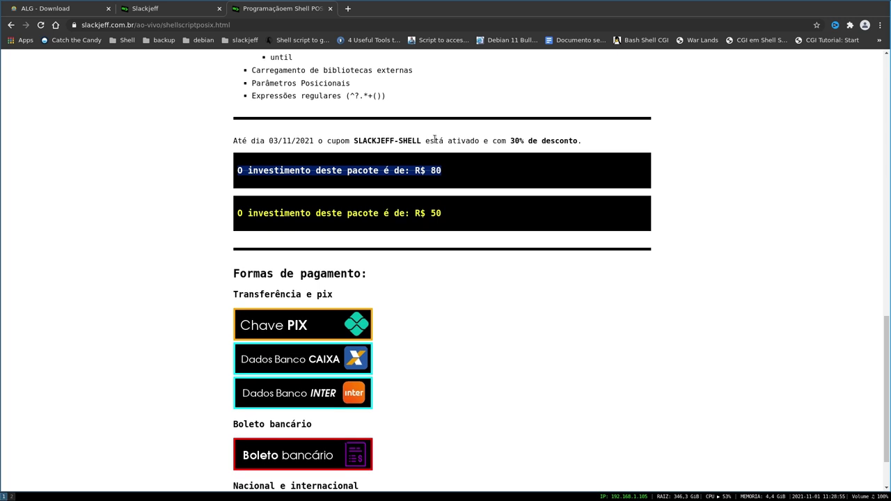
scroll(400, 272, down, 2)
scroll(408, 288, up, 8)
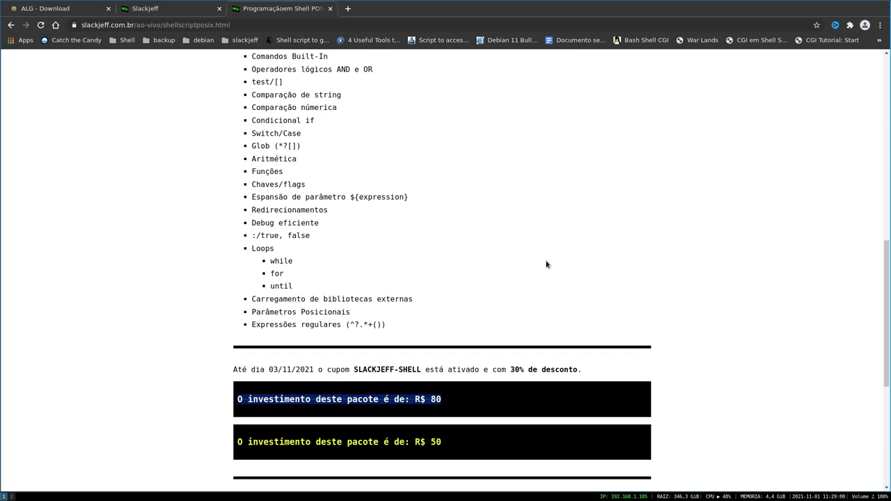
scroll(502, 298, up, 2)
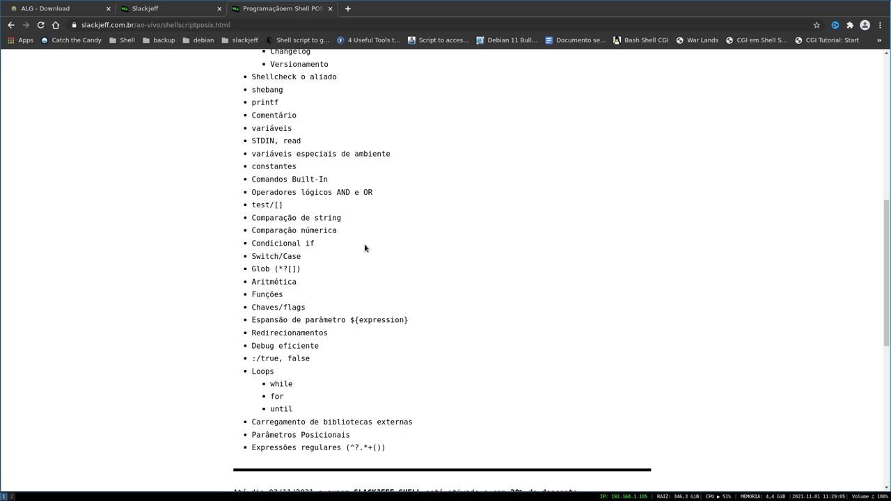
key(super+2)
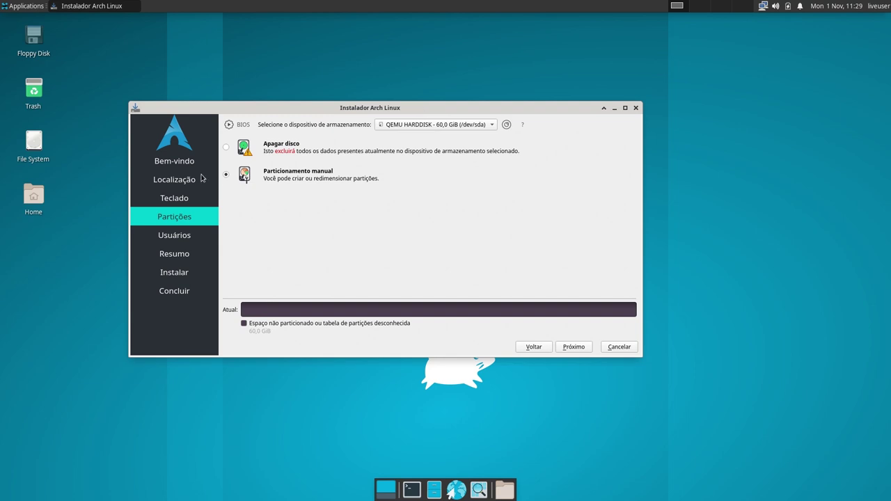
- Choose Apagar disco for the 60 GiB disk, leaving Criptografar sistema unticked
click(225, 148)
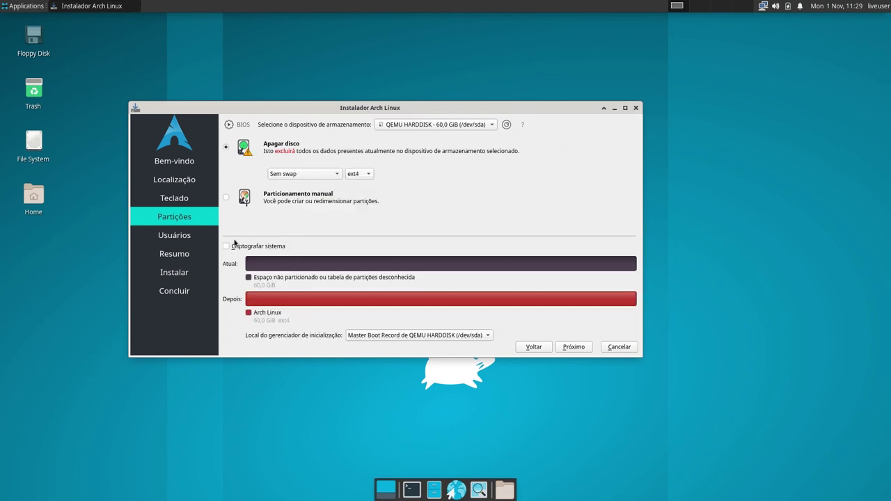
click(227, 247)
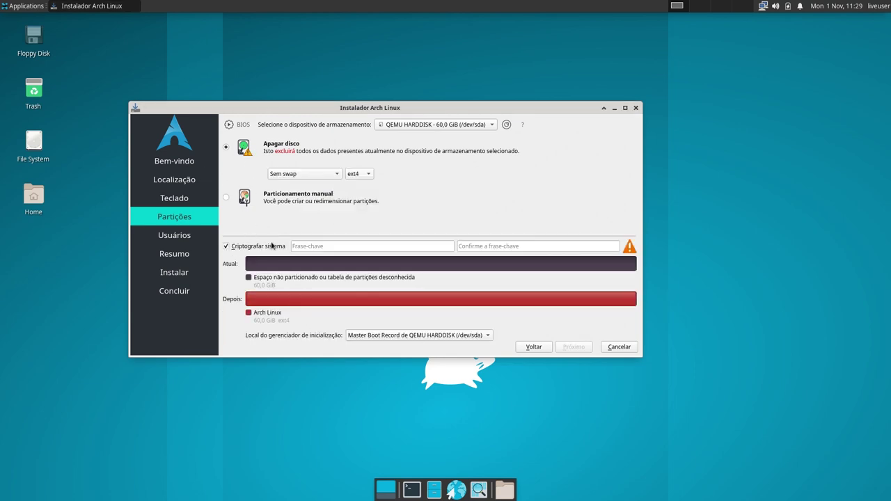
click(322, 247)
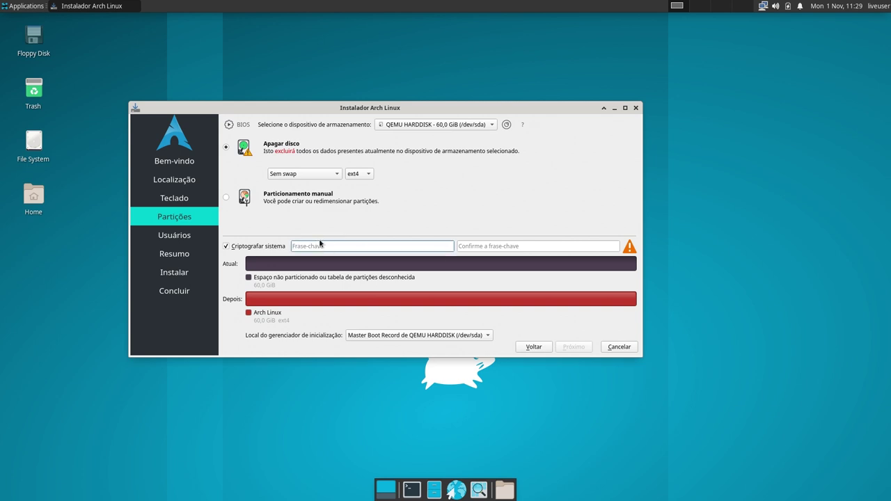
click(227, 246)
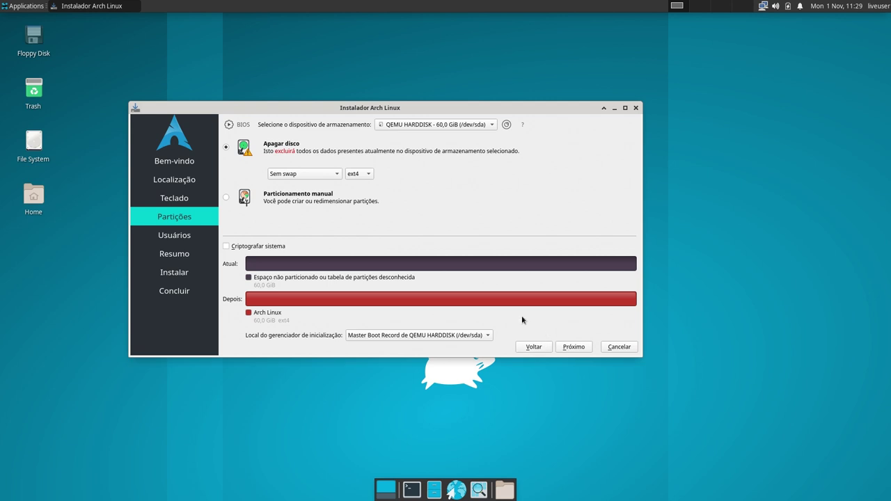
- On Usuários, enter the user's full name, login, and computer name archlinux
click(571, 347)
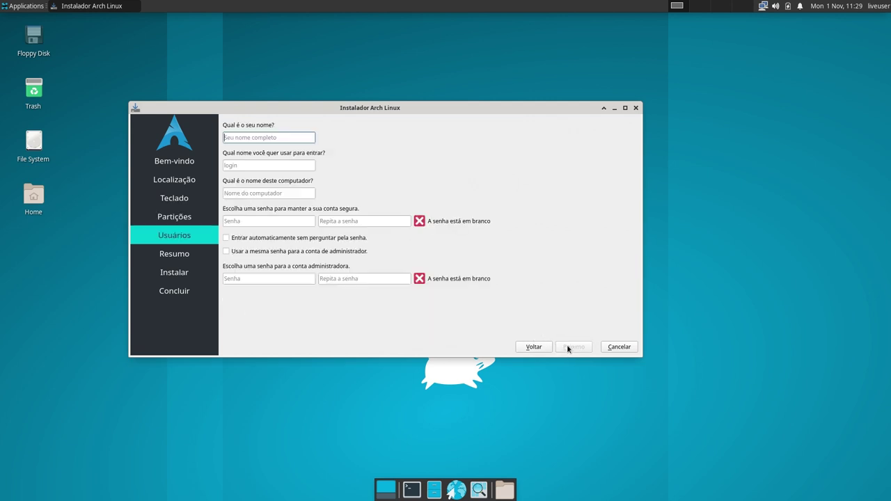
text(Jefferson)
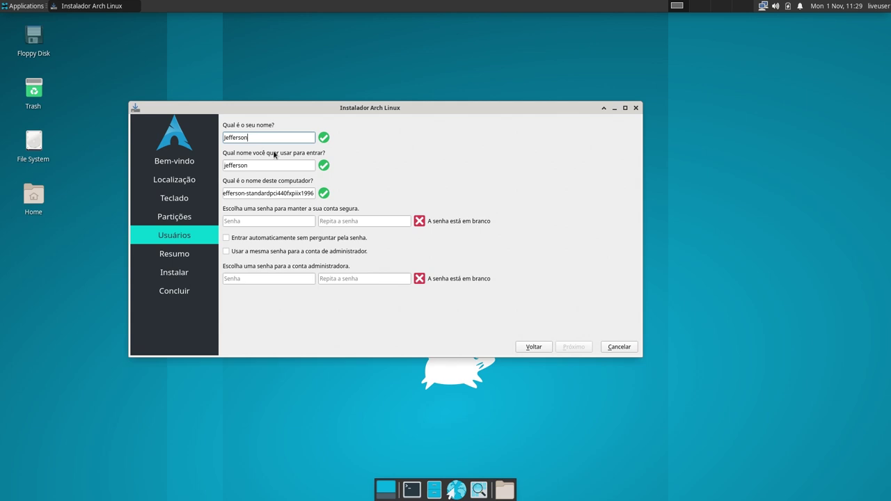
key(Tab)
text(s)
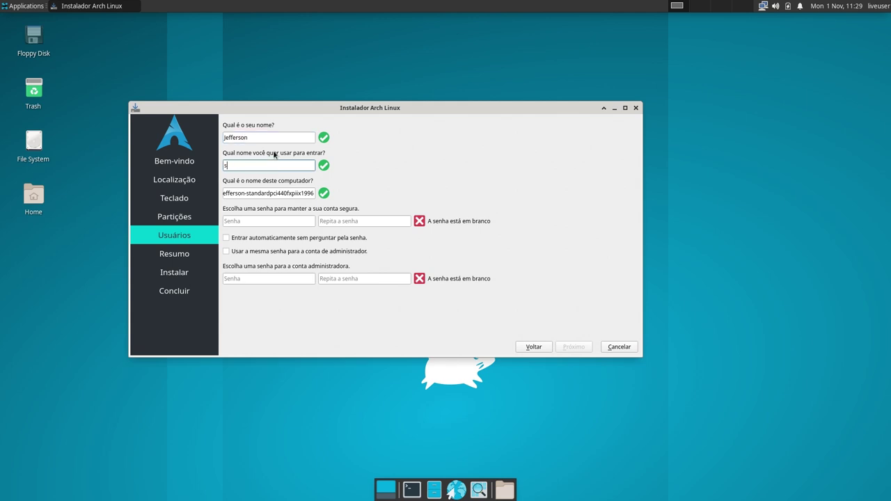
key(Tab)
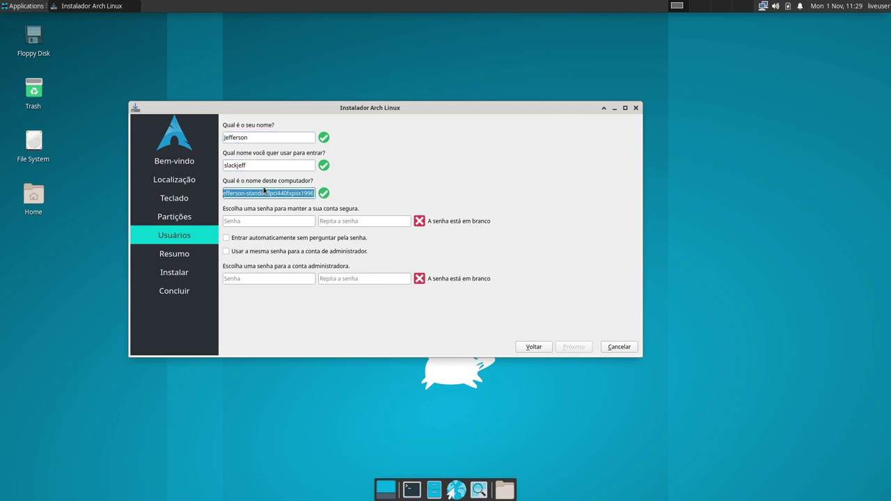
key(BackSpace)
text(archlinux)
- Enter matching user and administrator passwords, retyping the mismatched confirmation
key(Tab)
text(123)
key(Tab)
text(123)
click(238, 277)
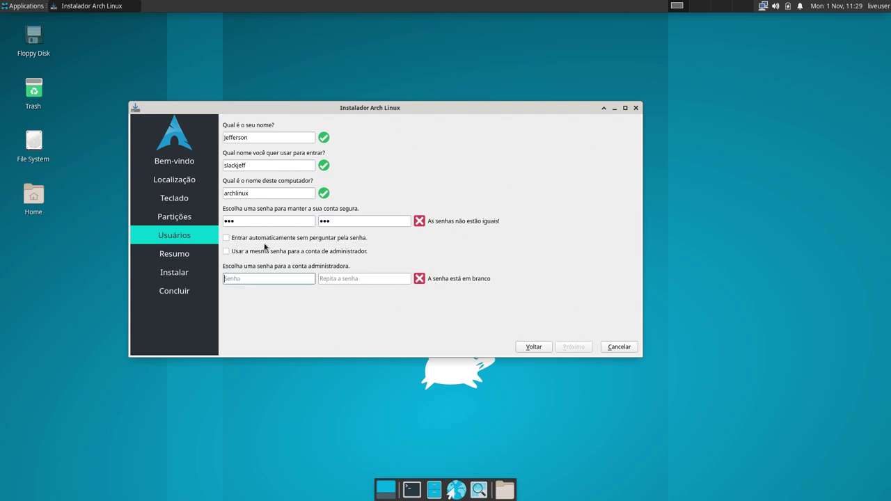
text(123)
key(Tab)
text(123)
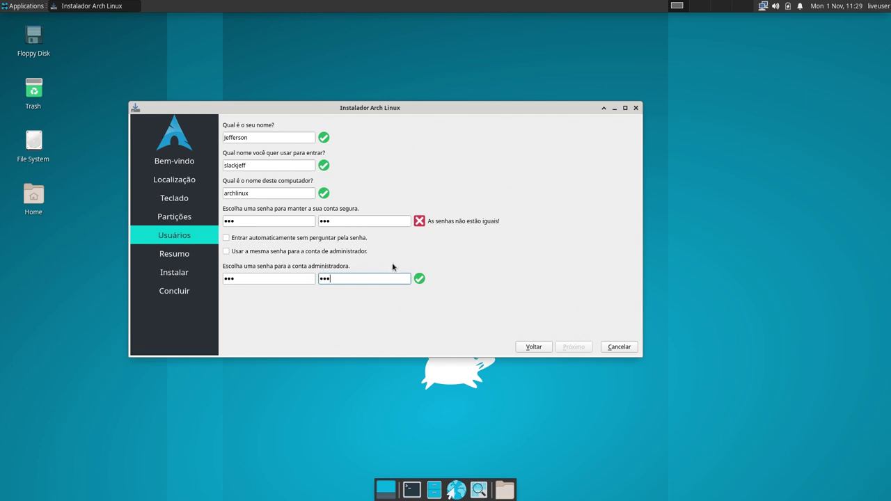
key(shift+Tab)
key(shift+Tab)
key(shift+Tab)
key(shift+Tab)
key(BackSpace)
text(123)
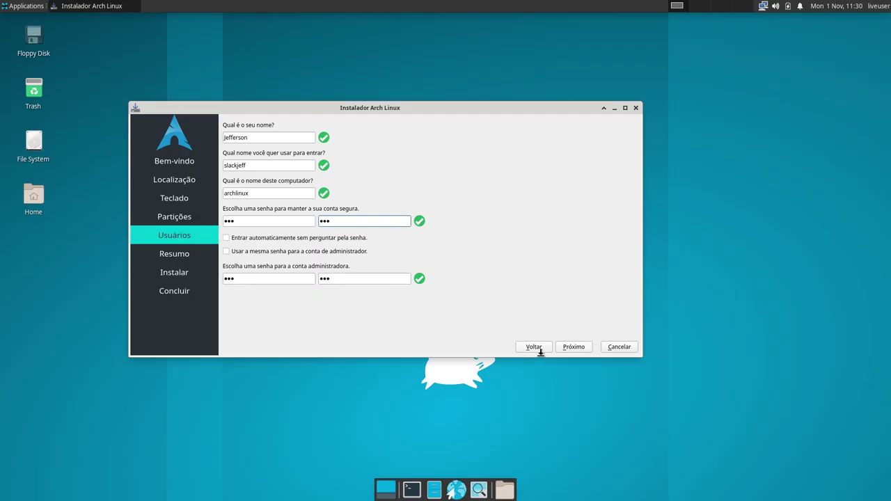
- Proceed past user setup, let Arch Linux install, then close the installer with Concluído
click(577, 347)
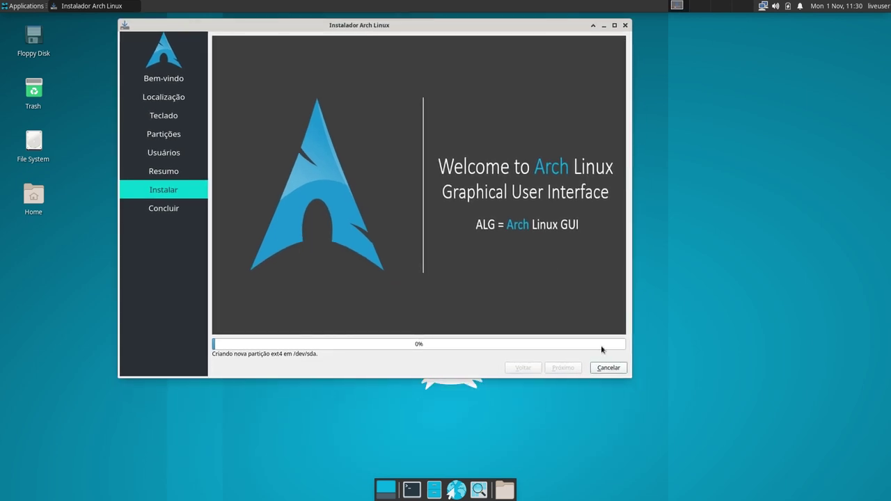
drag(628, 374, 753, 386)
drag(449, 27, 407, 46)
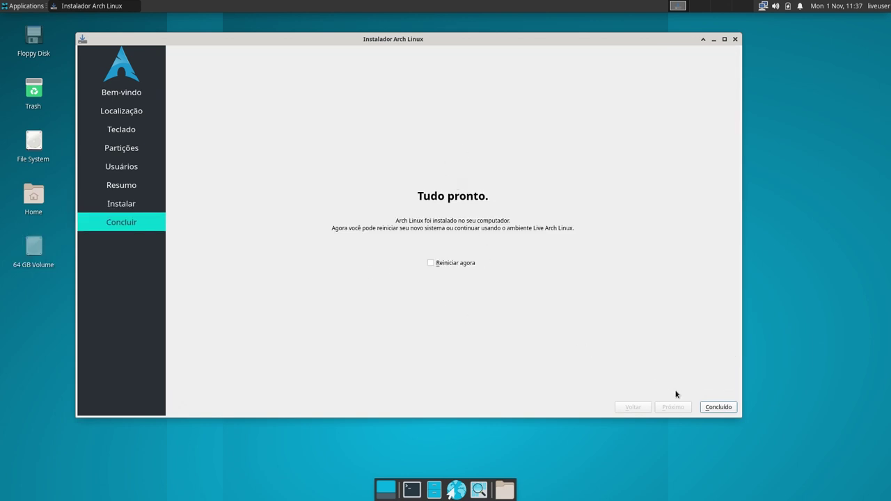
click(719, 408)
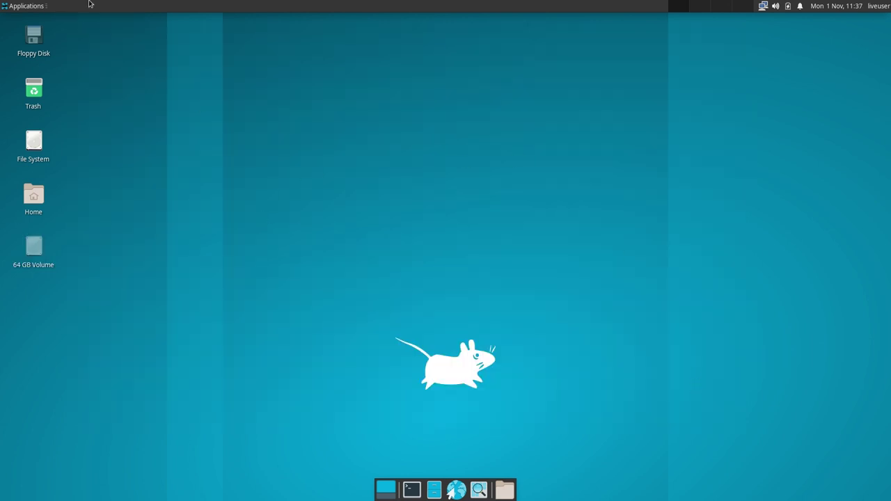
- Leave VM full screen and stop the running QEMU machine from the host terminal
key(ctrl+alt+f)
click(266, 205)
text(c)
key(ctrl+c)
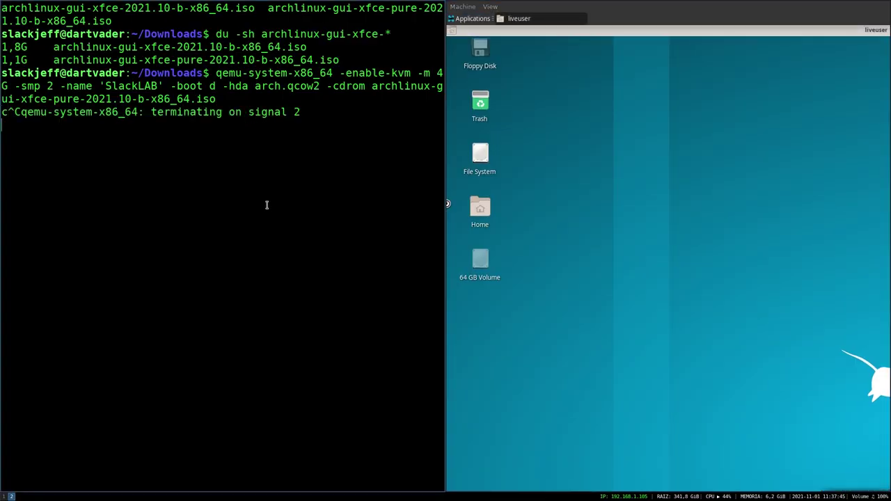
key(ctrl+l)
key(ctrl+c)
- Rerun the qemu command without the -cdrom ISO and boot the Arch Linux GRUB entry
key(Up)
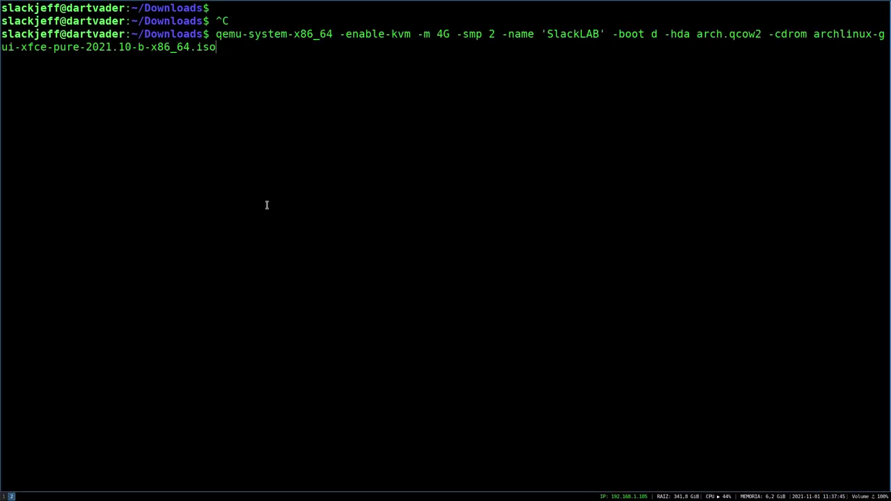
key(BackSpace)
key(BackSpace)
key(BackSpace)
key(BackSpace)
key(BackSpace)
key(BackSpace)
key(BackSpace)
key(BackSpace)
key(BackSpace)
key(BackSpace)
key(BackSpace)
key(BackSpace)
key(BackSpace)
key(BackSpace)
key(BackSpace)
key(BackSpace)
key(BackSpace)
key(BackSpace)
key(BackSpace)
key(BackSpace)
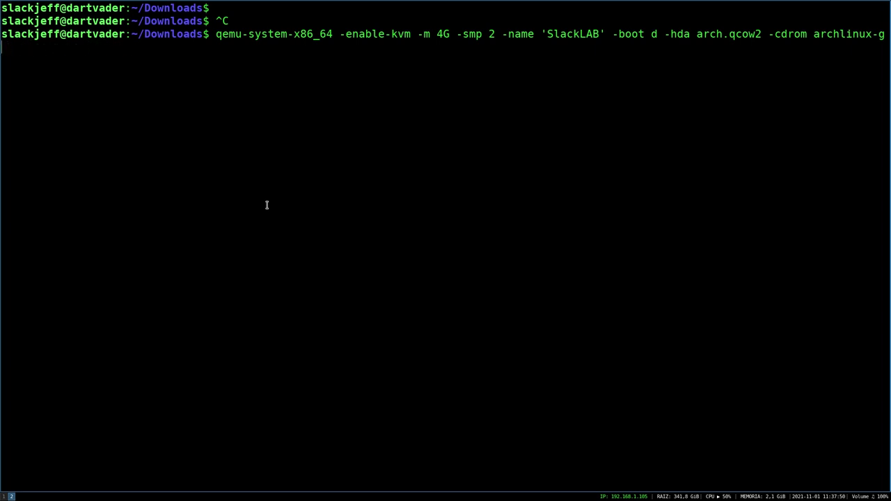
key(BackSpace)
key(BackSpace)
key(BackSpace)
key(BackSpace)
key(BackSpace)
key(BackSpace)
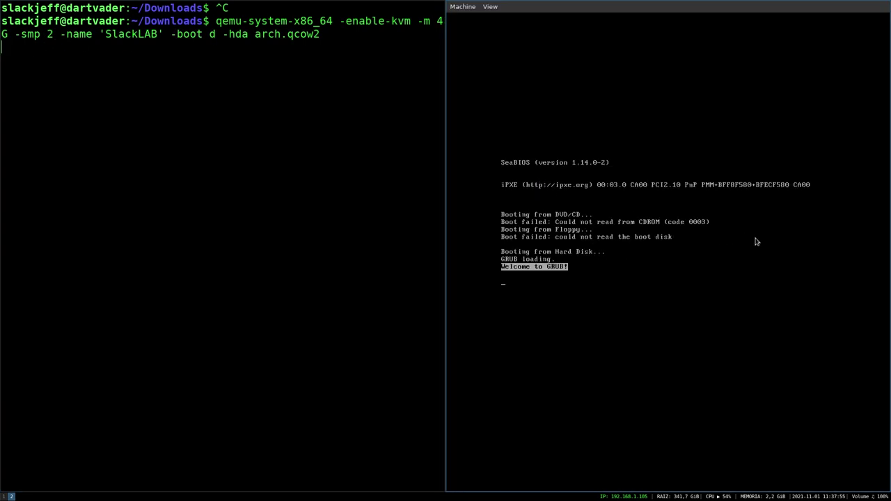
key(ctrl+alt+f)
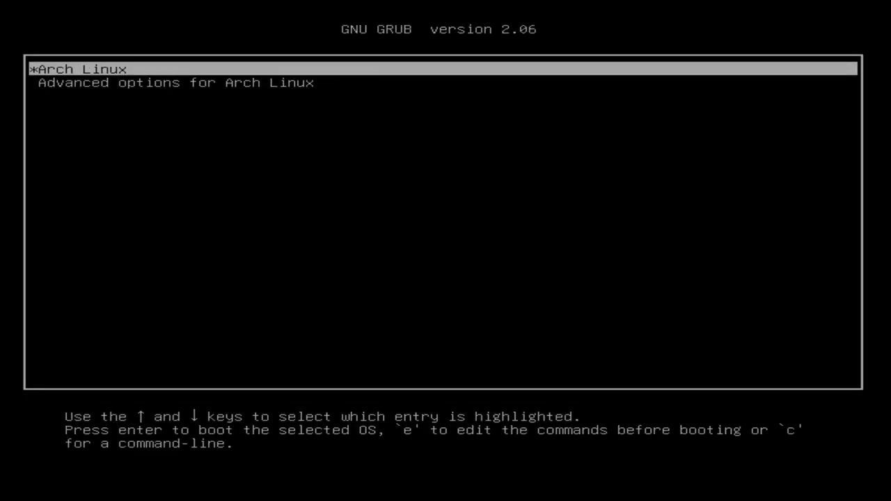
key(Return)
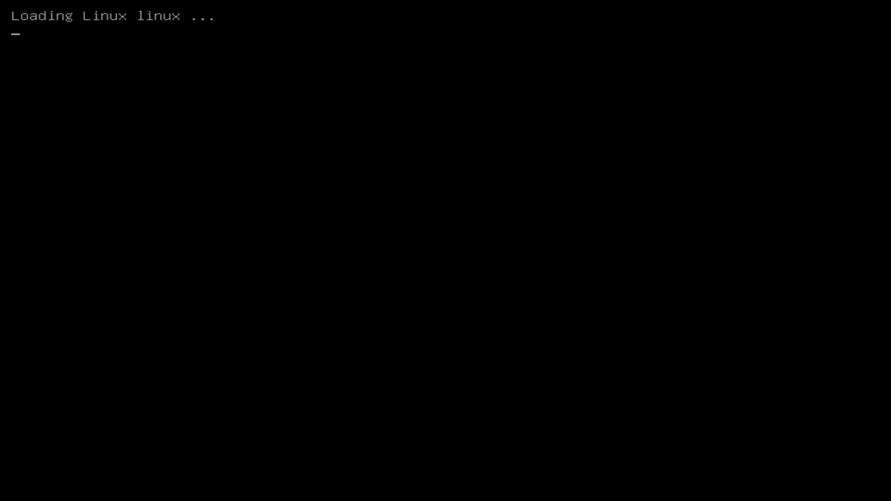